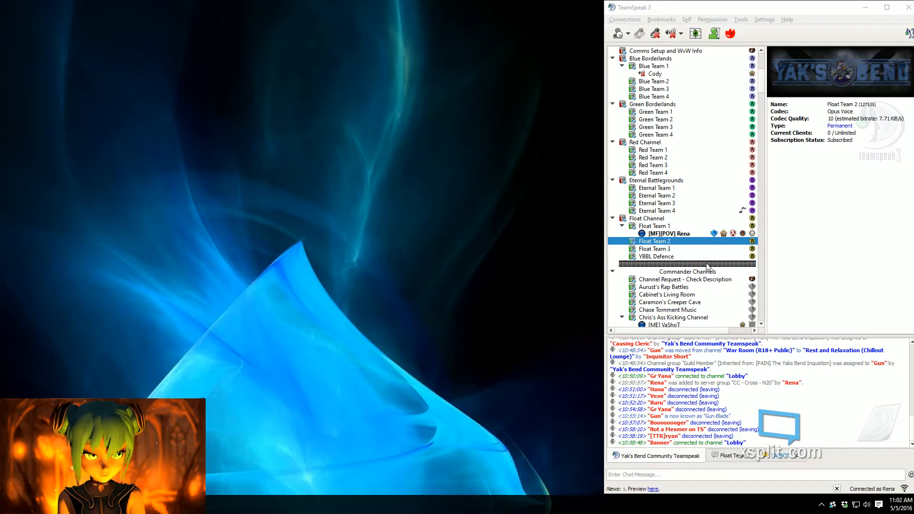
- Show the details and server groups of your own client in Float Team 1
click(680, 237)
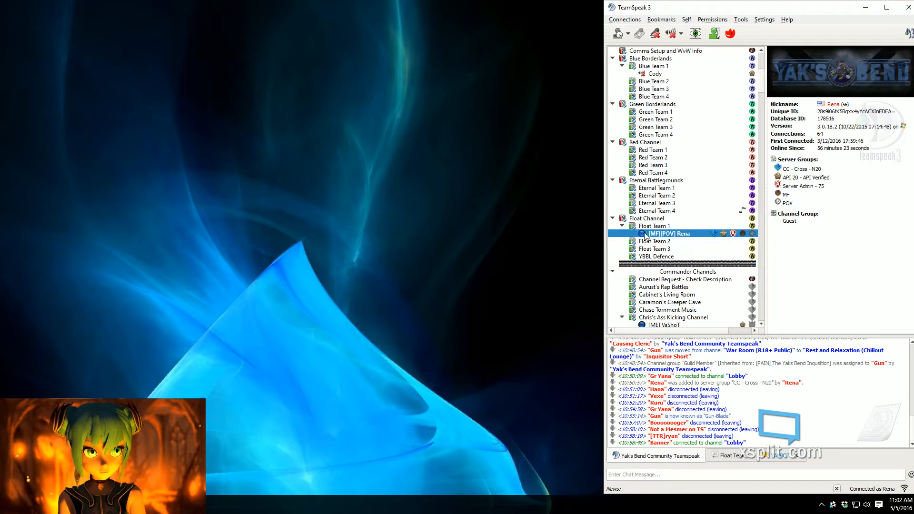
scroll(677, 203, up, 5)
scroll(677, 203, down, 4)
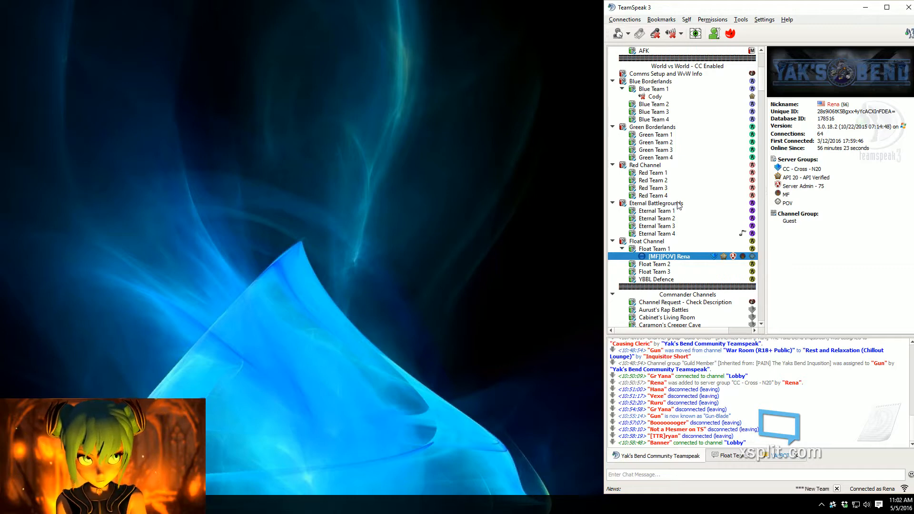
- Open the whisper lists from the Whisper options, with the Options window moved clear of the channel tree
click(741, 19)
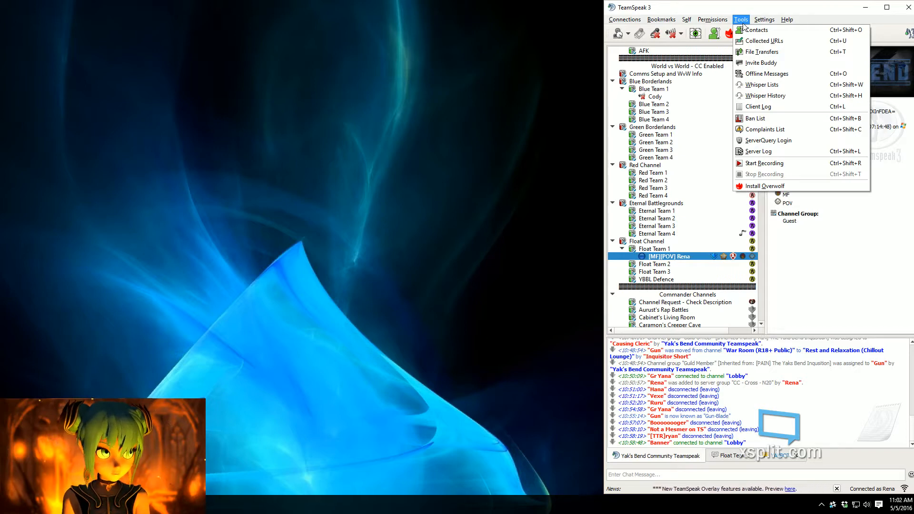
mouse_move(763, 21)
click(786, 62)
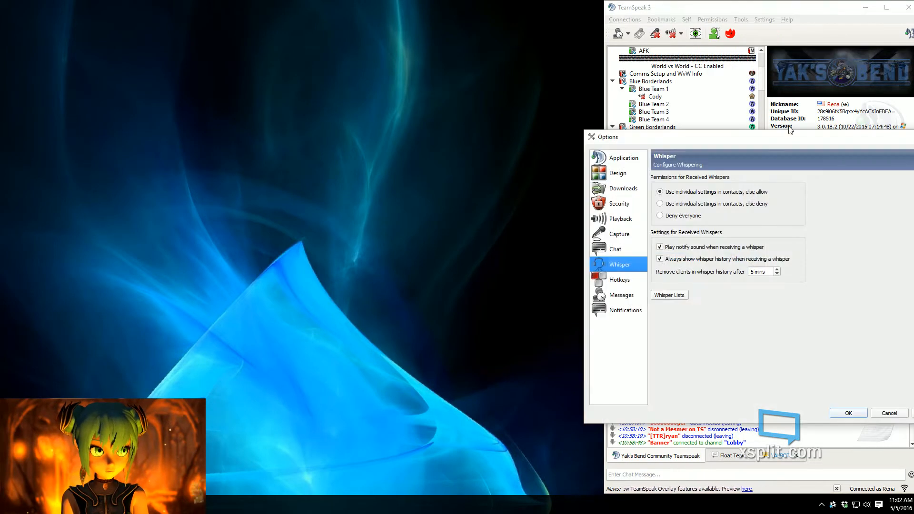
drag(789, 138, 427, 10)
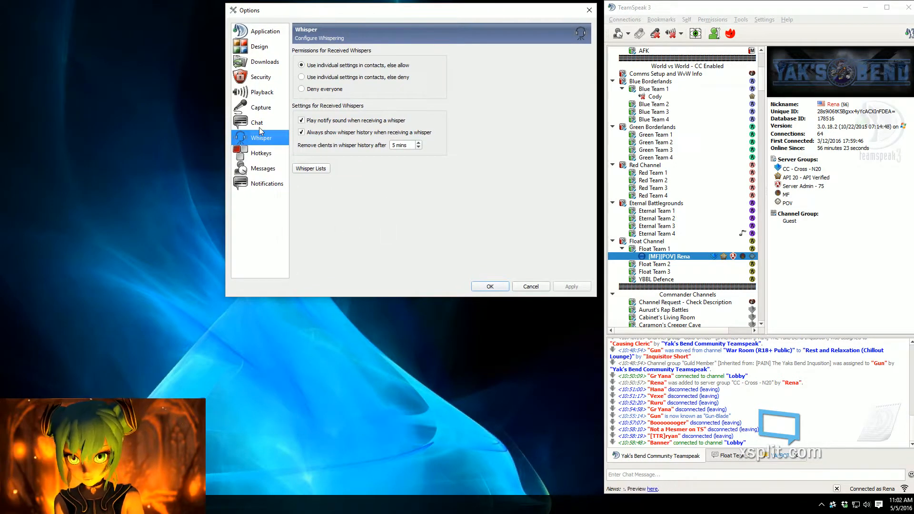
click(310, 169)
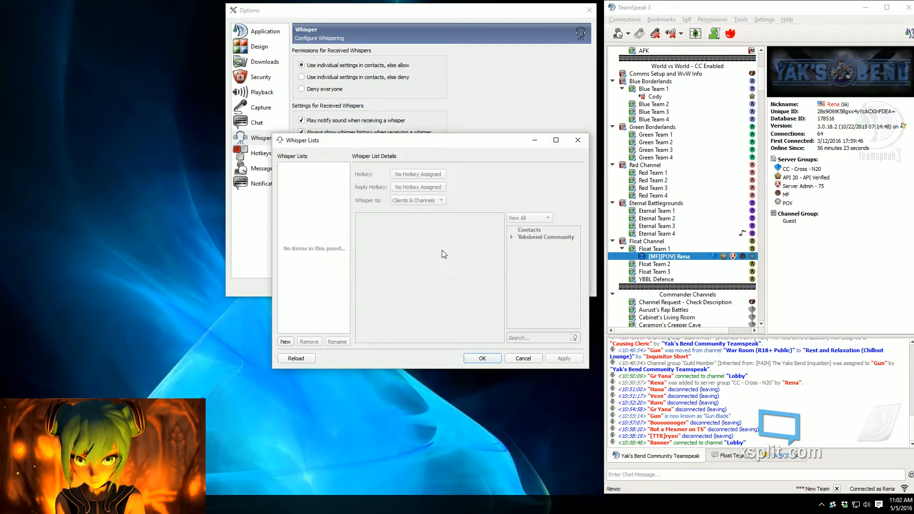
- Create a new whisper list with the hotkey F8 and set it to whisper to Groups
click(286, 342)
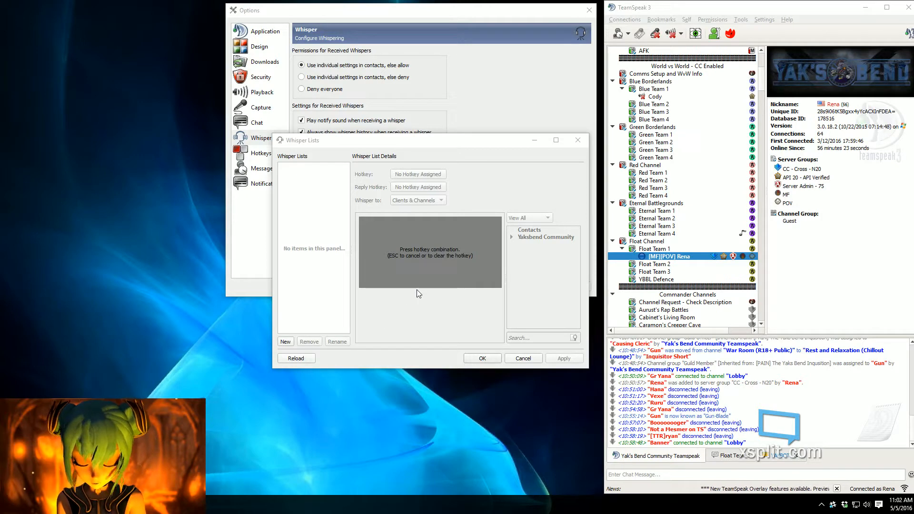
key(F8)
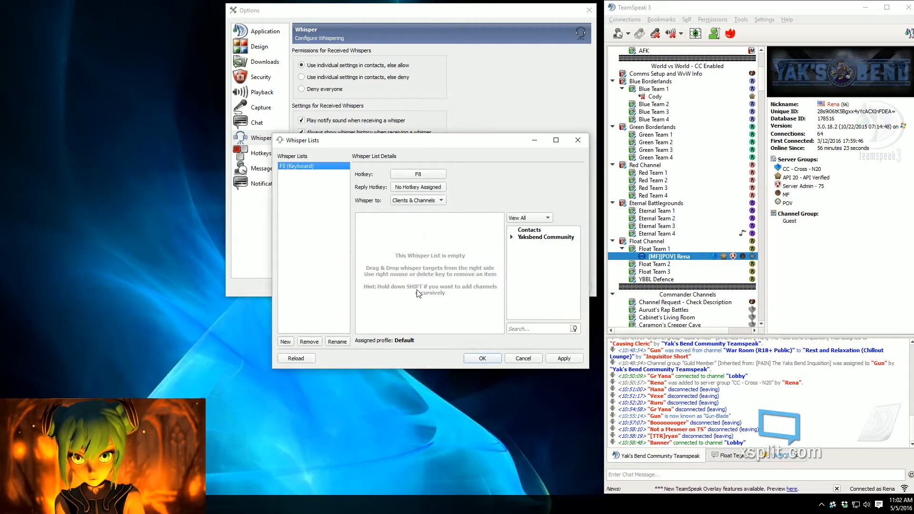
click(431, 204)
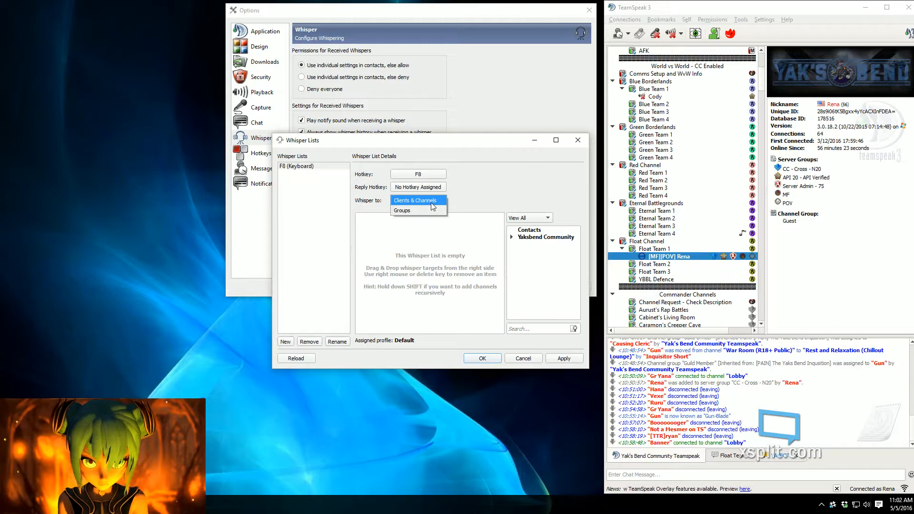
click(425, 209)
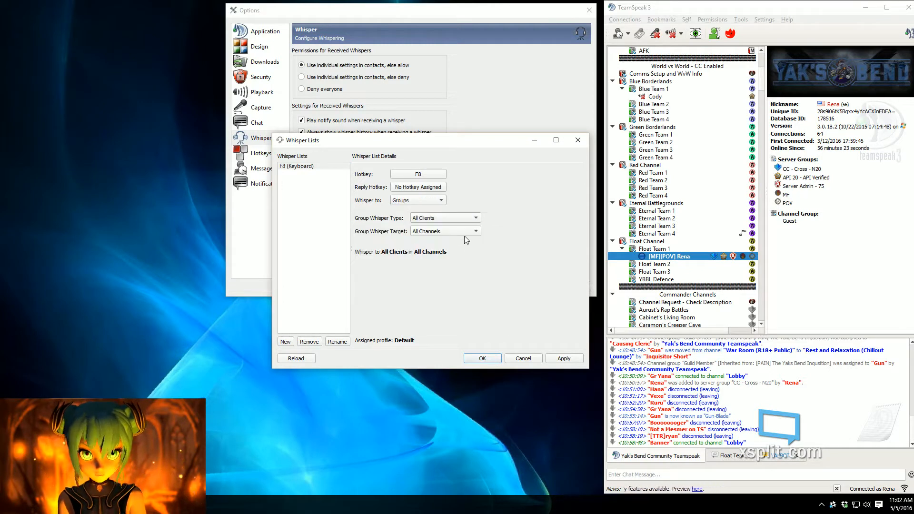
- Direct the F8 whisper list at the server group CC - Cross - N20 and apply the change
click(453, 218)
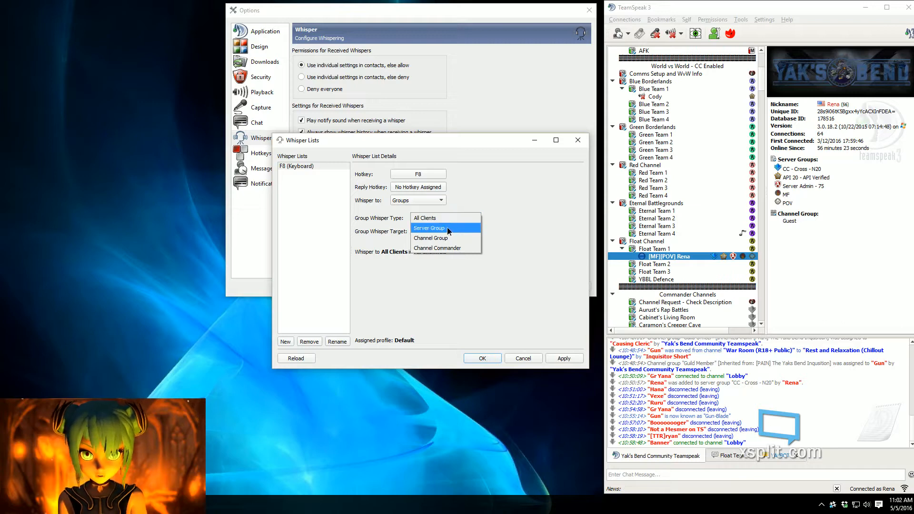
click(447, 227)
click(454, 246)
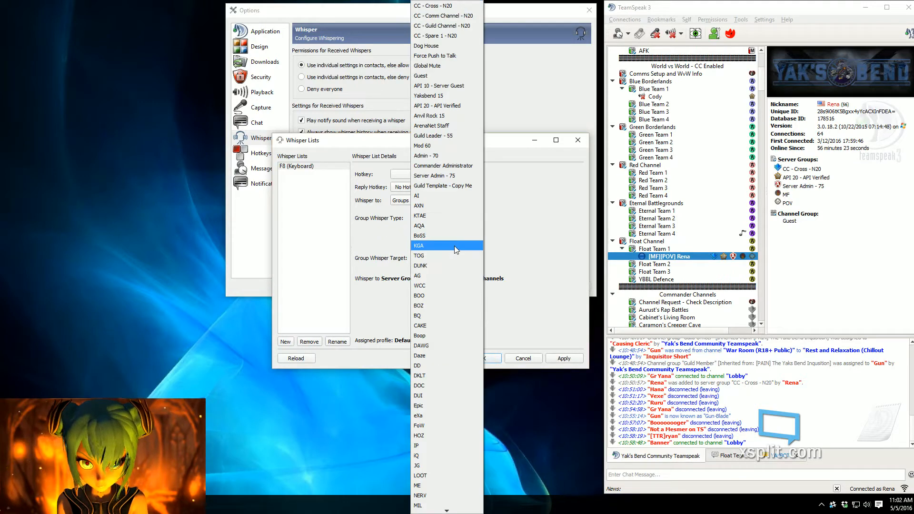
click(447, 7)
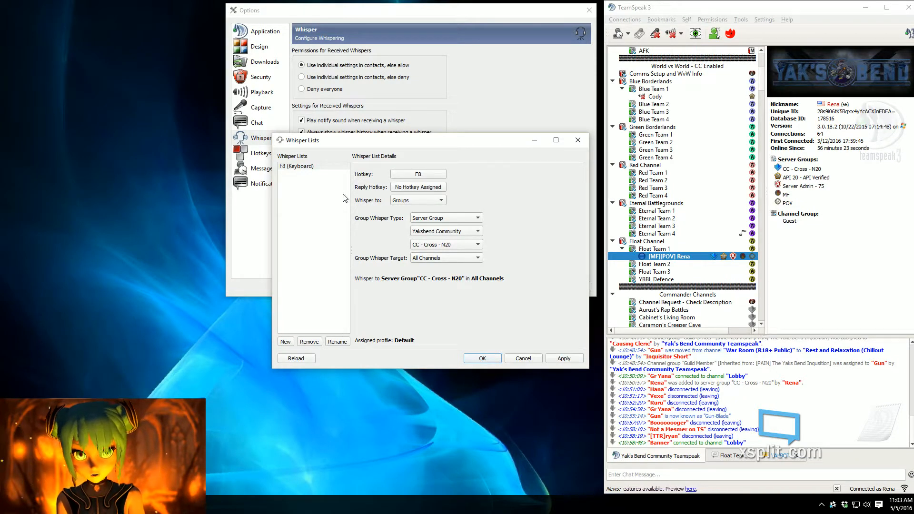
click(303, 168)
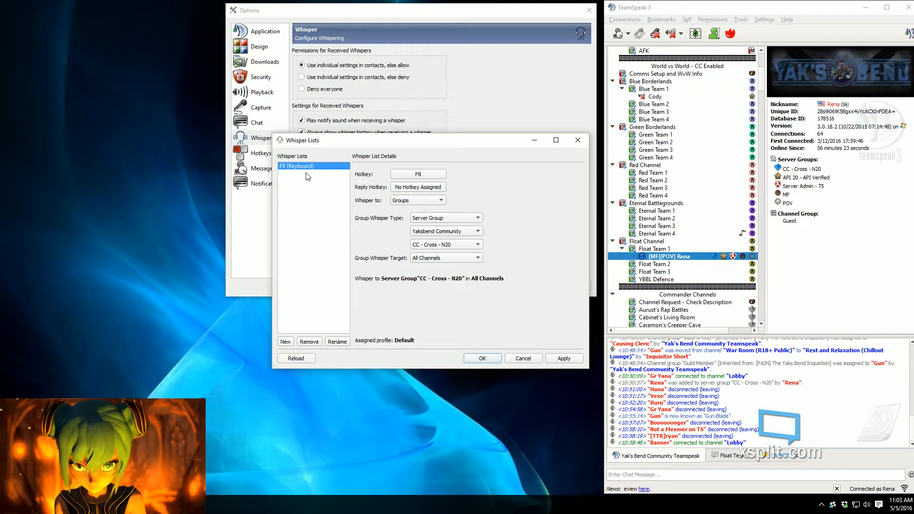
click(568, 363)
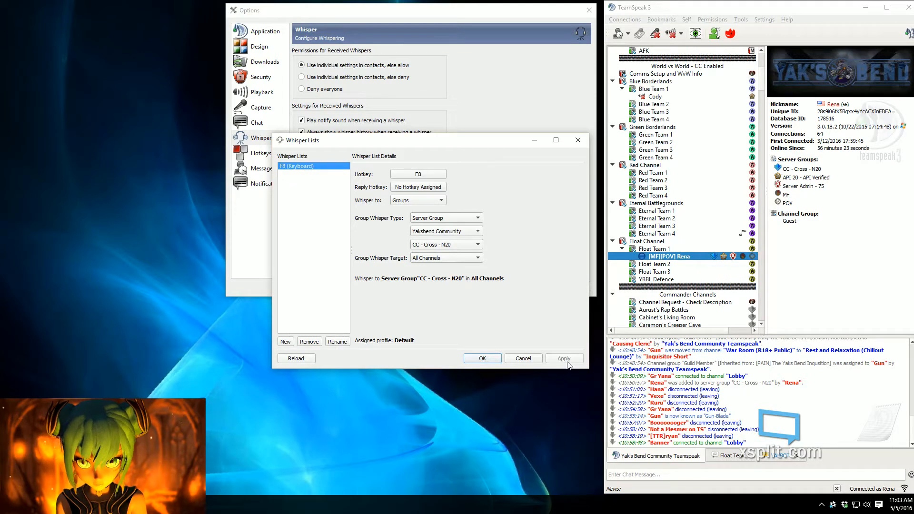
- Rename the F8 whisper list as Yaksbend Global CC
click(343, 343)
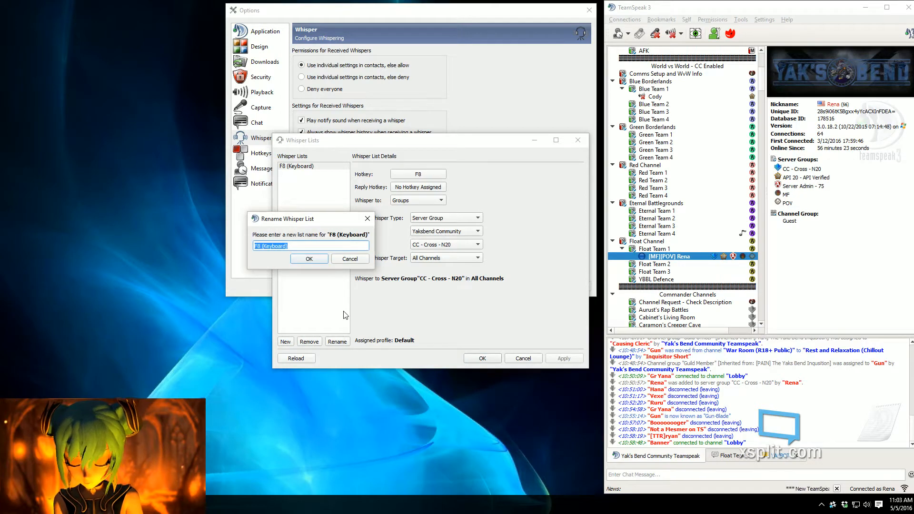
text(Yaksb)
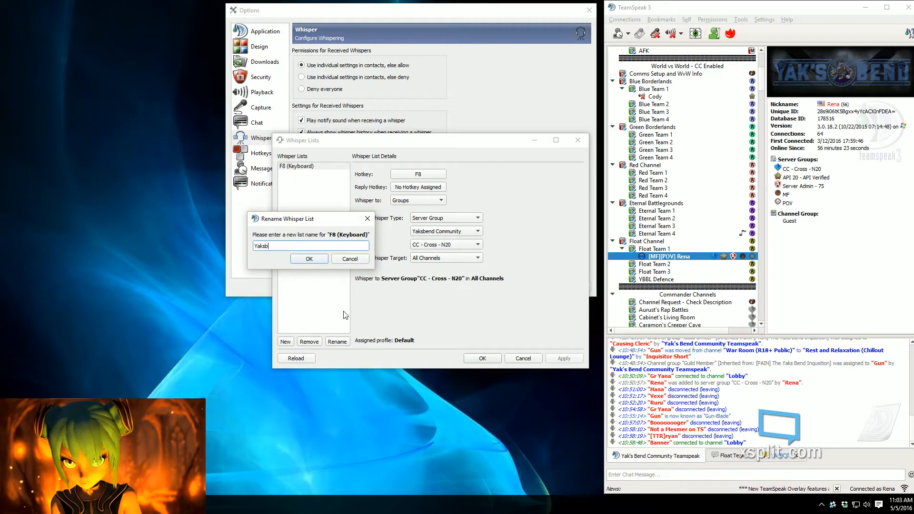
text(end Global CC)
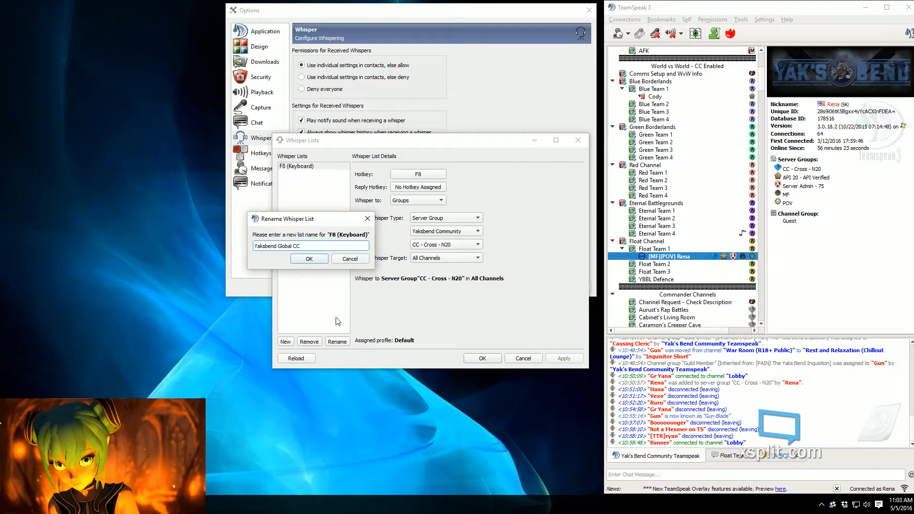
click(310, 259)
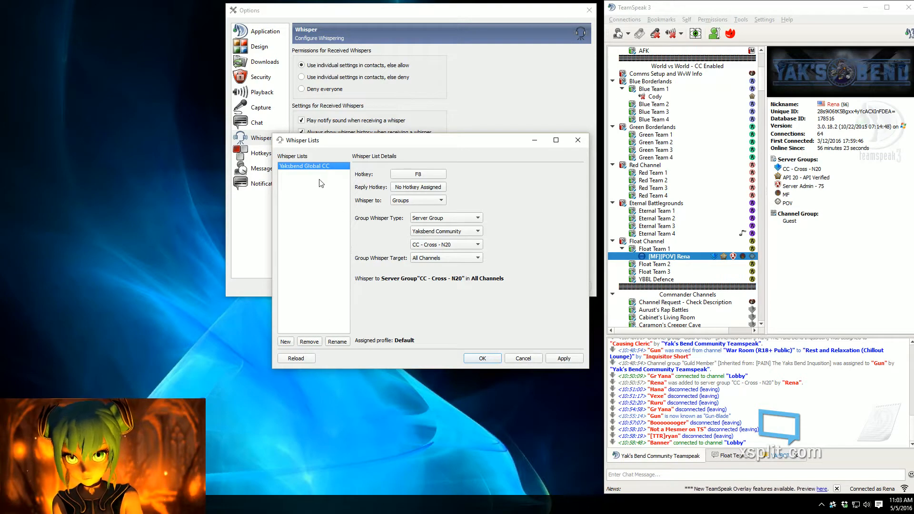
- Add the hotkey prefix to the whisper list's name so that it reads (F8) Yaksbend Global CC
click(342, 349)
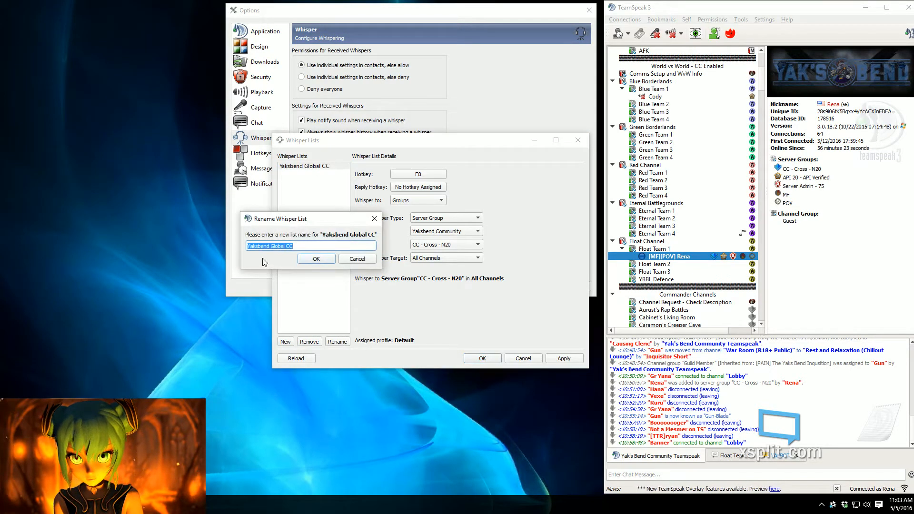
key(Home)
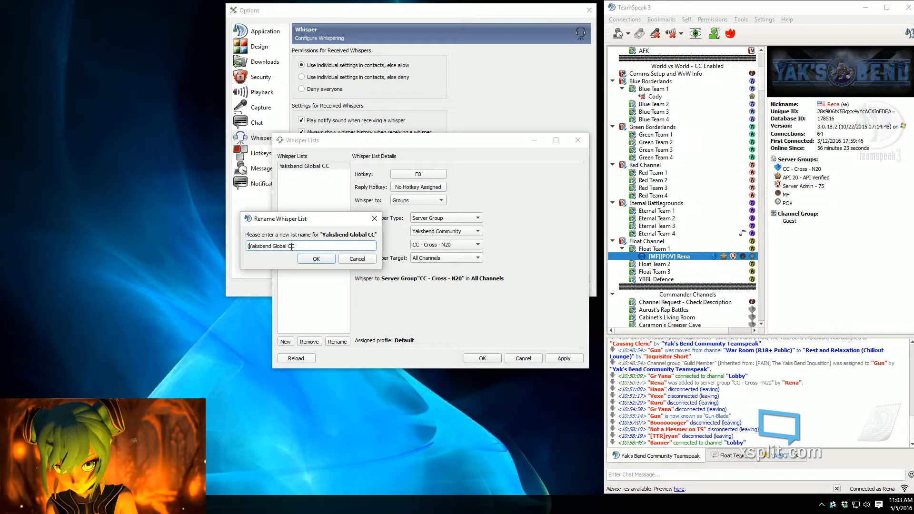
text((F8)
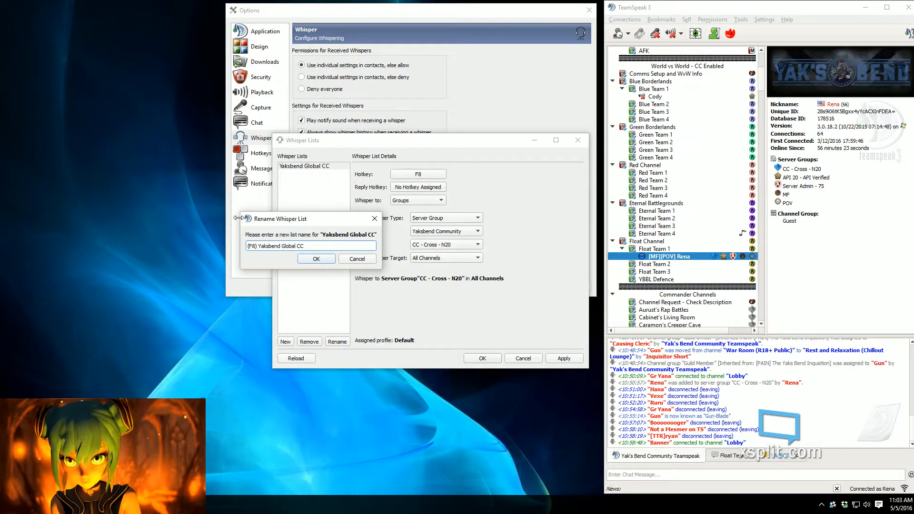
click(329, 258)
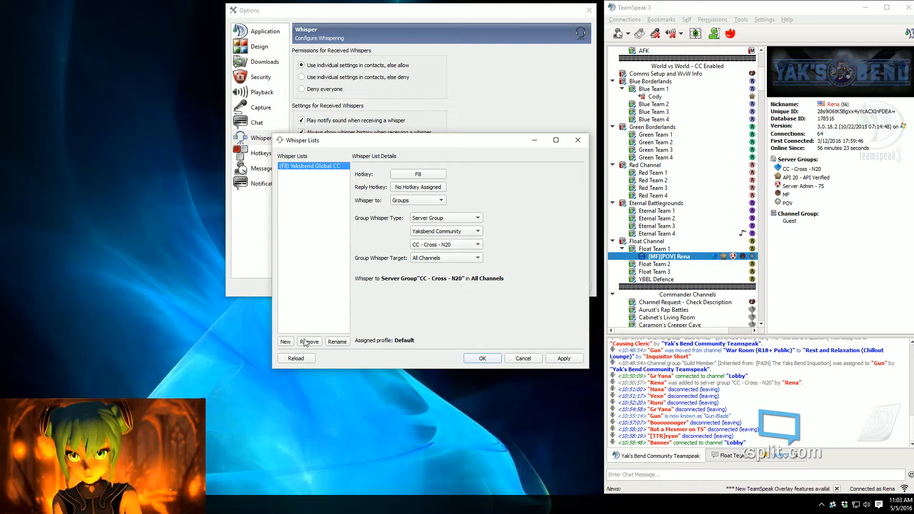
- Create a second whisper list with hotkey F9 that whispers to Groups, with Complete Channel Family as the group whisper target
click(286, 342)
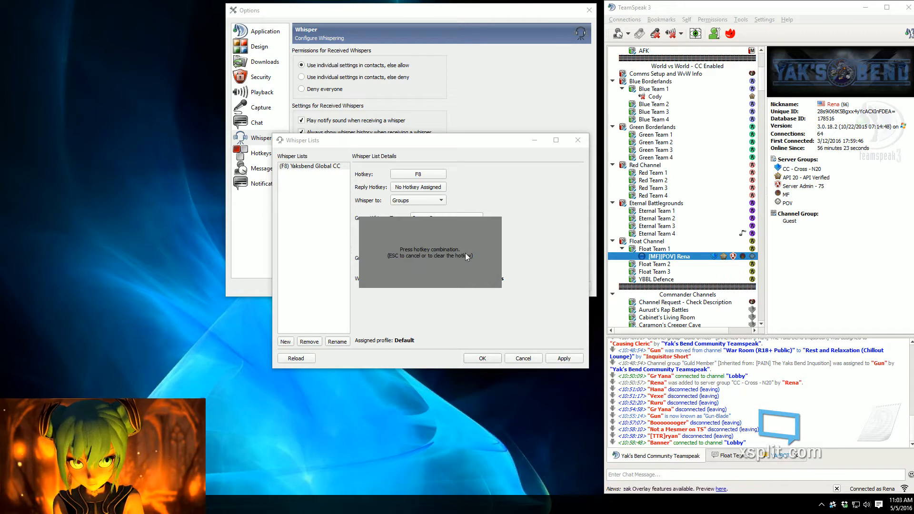
key(F9)
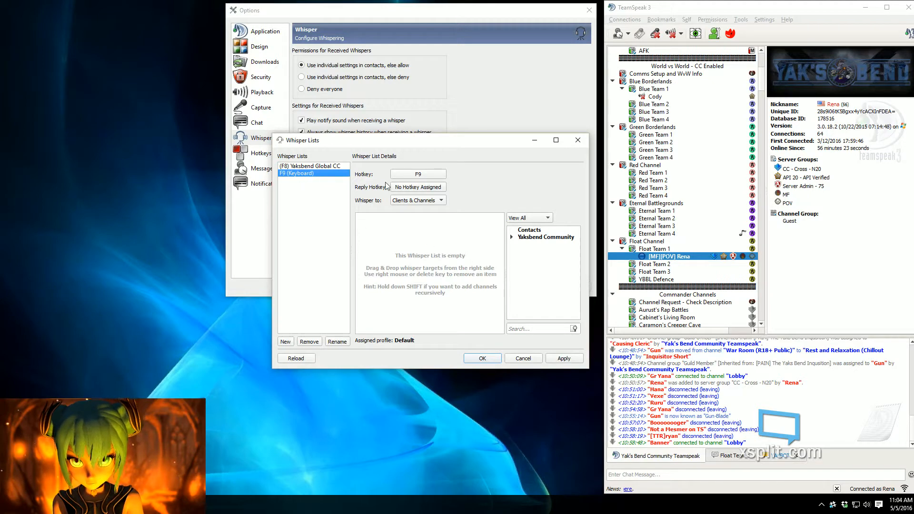
click(430, 204)
click(429, 212)
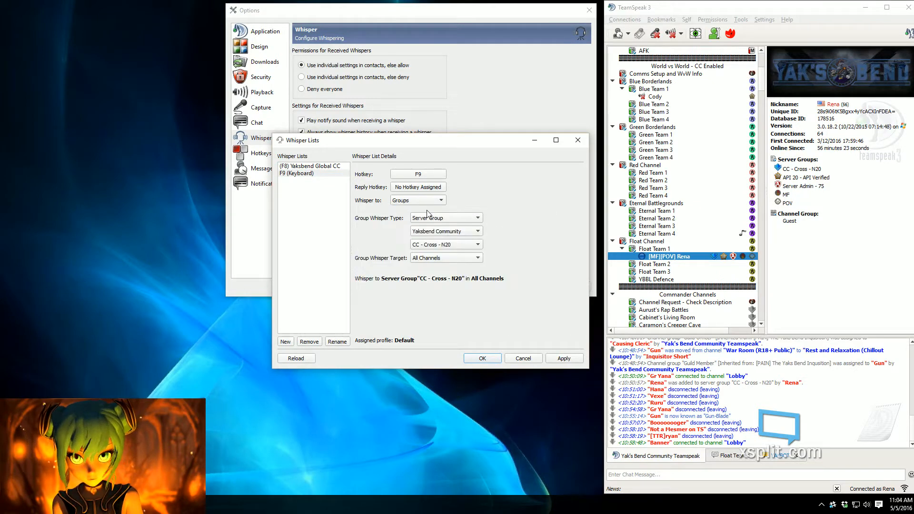
click(444, 258)
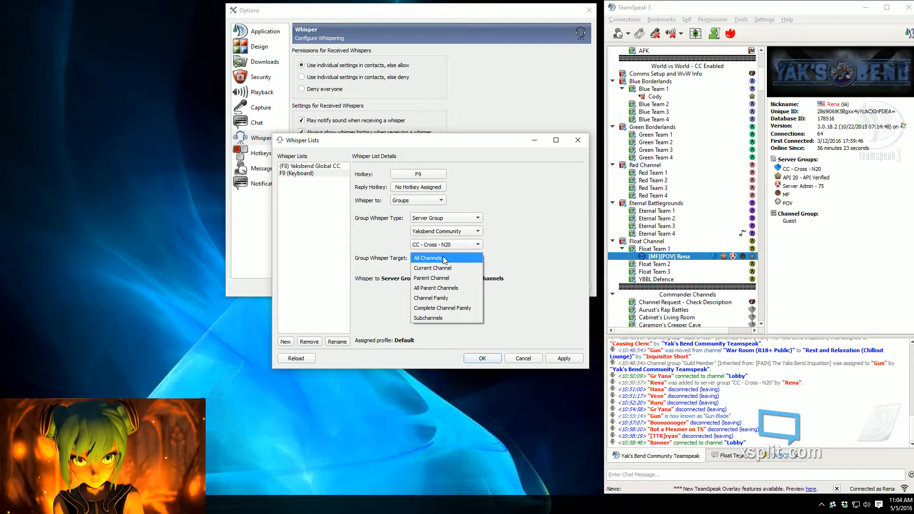
click(457, 307)
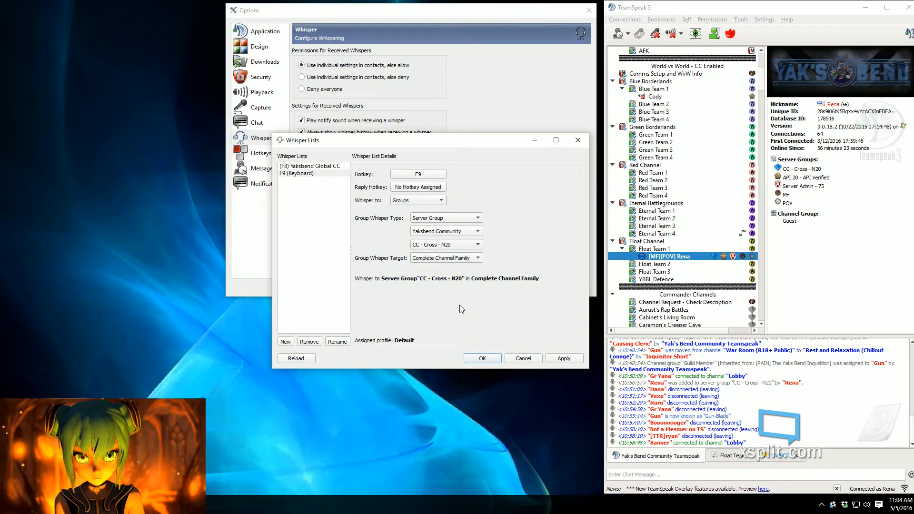
- Examine which channels belong to the Float Channel family, from the parent channel through its teams to YBBL Defence
click(641, 242)
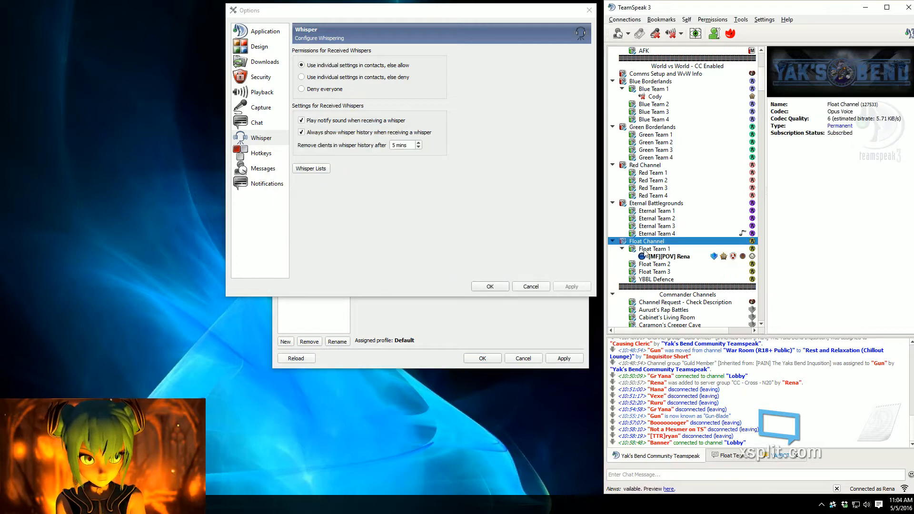
click(647, 249)
click(650, 257)
click(650, 264)
click(652, 271)
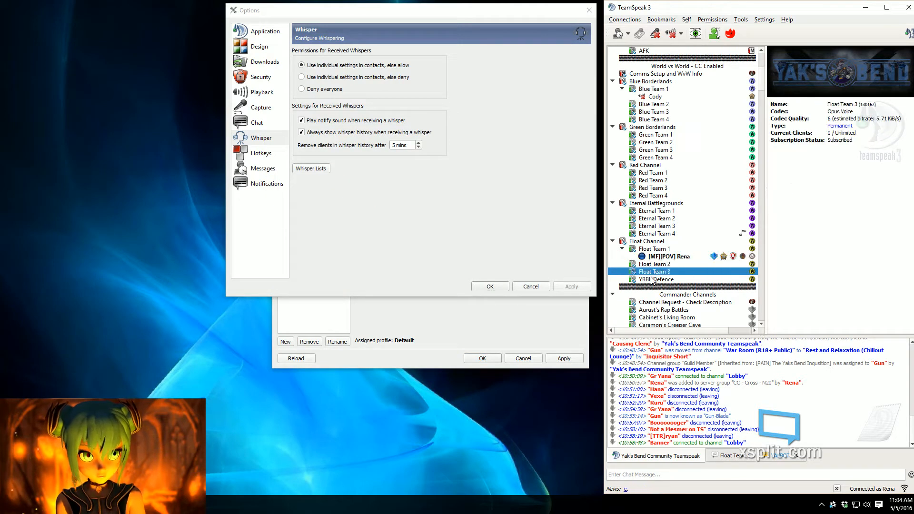
click(653, 280)
click(654, 242)
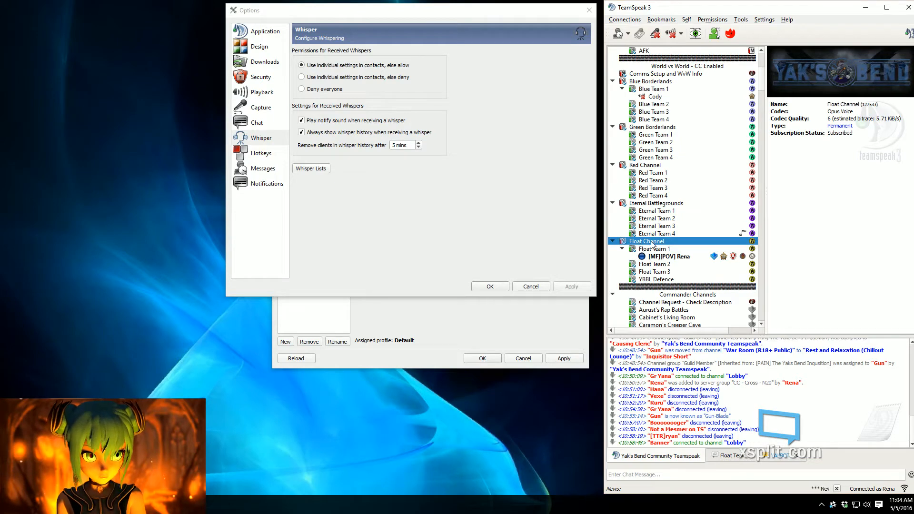
click(660, 250)
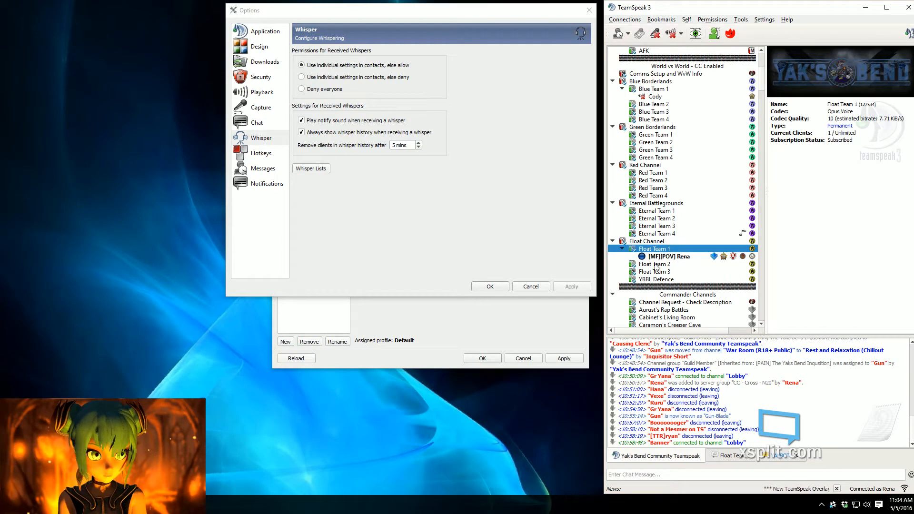
click(657, 265)
click(657, 272)
click(658, 280)
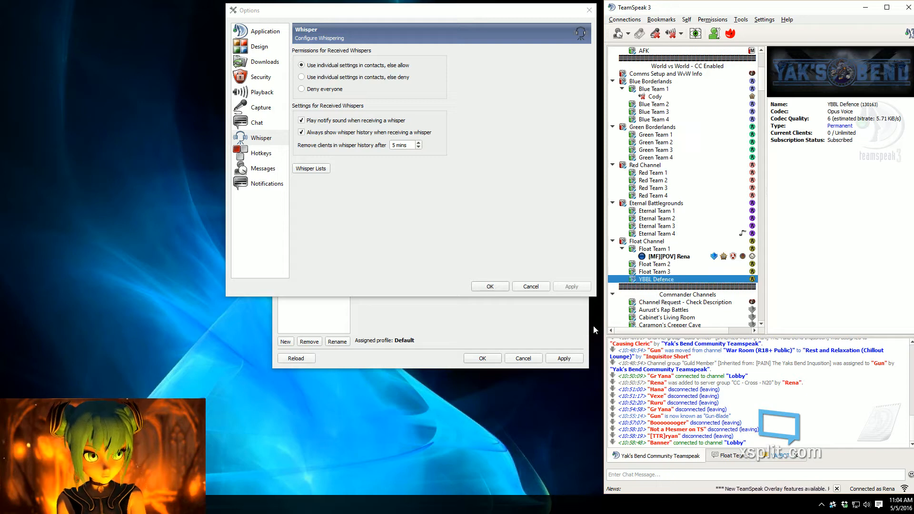
- Rename the F9 whisper list as (F9) CC Family
click(538, 327)
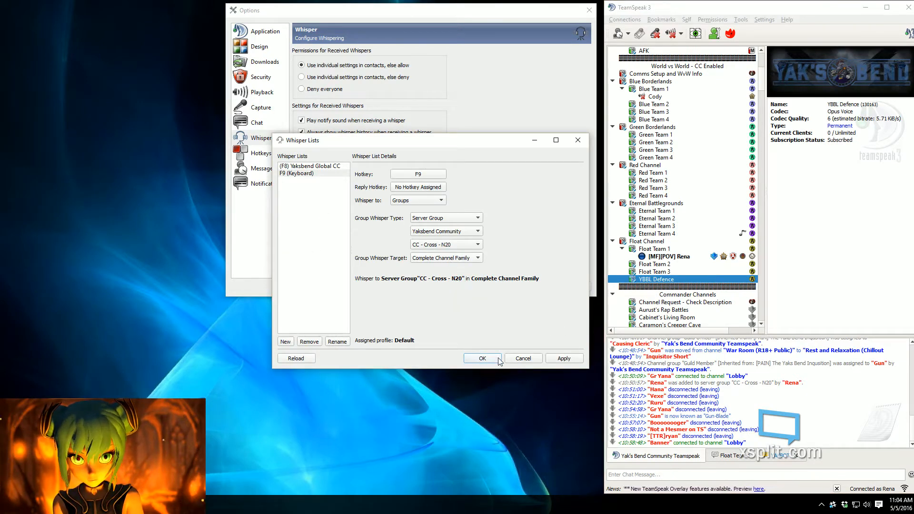
click(305, 173)
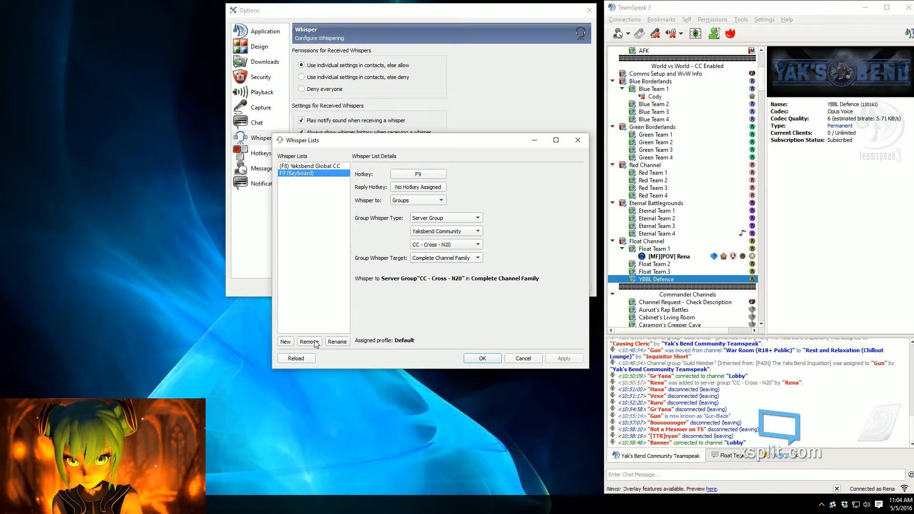
click(337, 342)
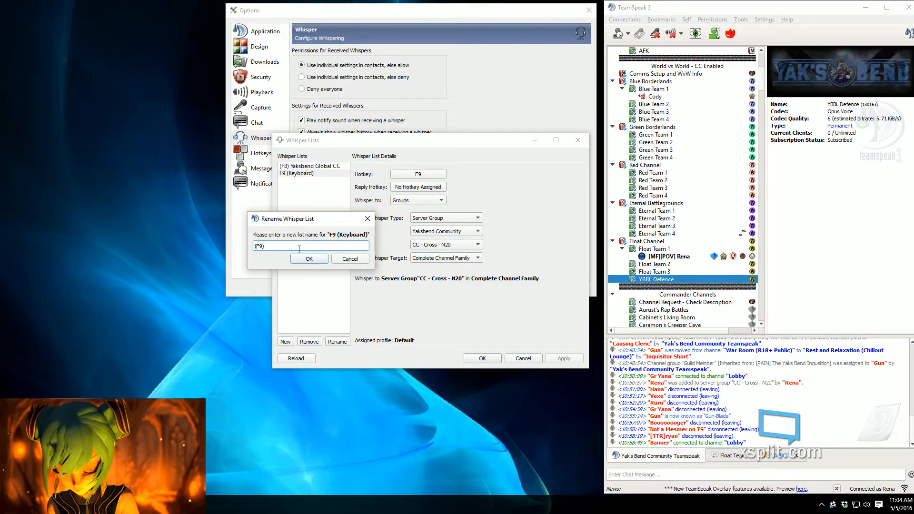
text(CC )
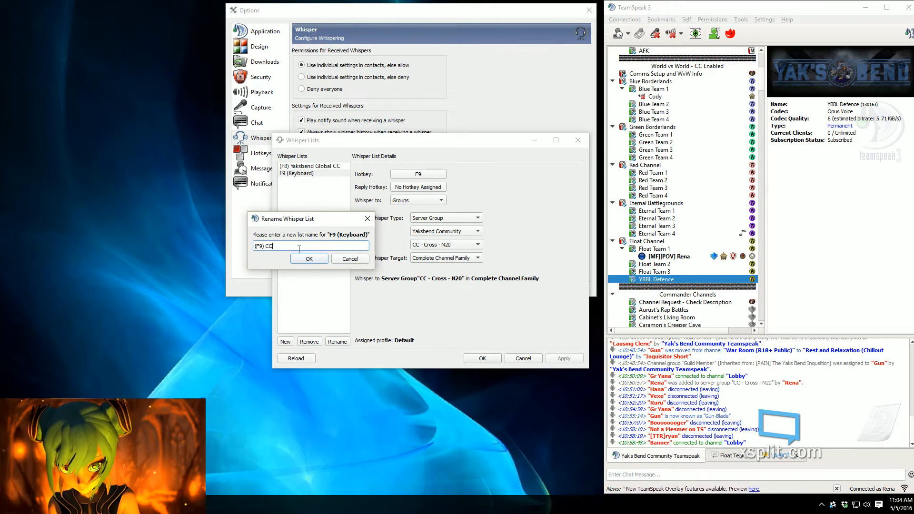
text(Family)
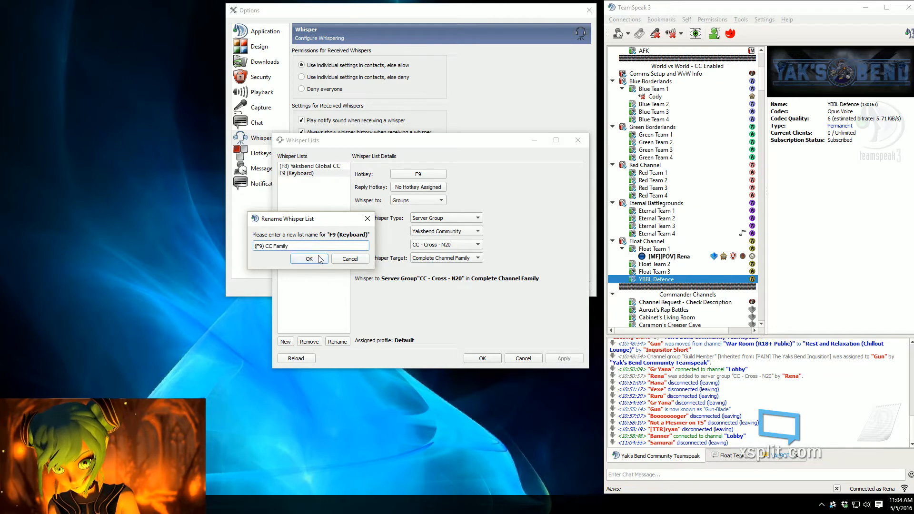
click(320, 259)
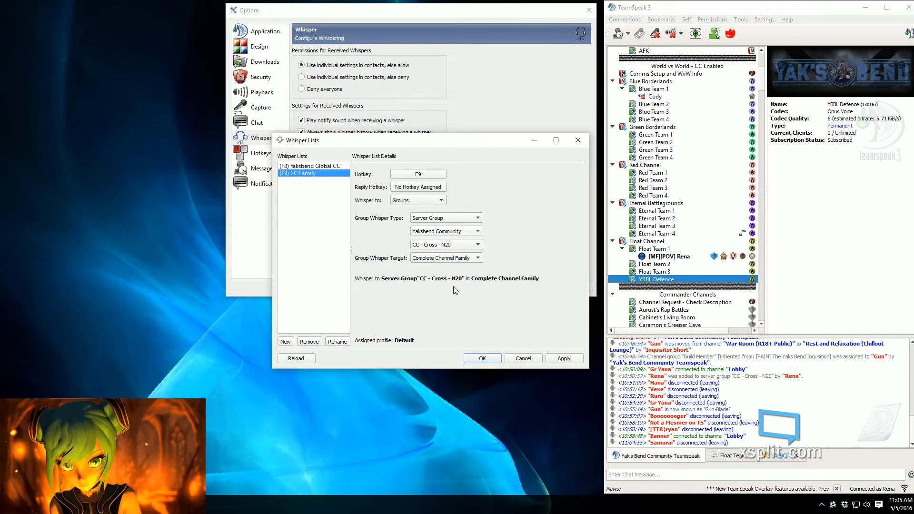
- Create a third whisper list with hotkey F10 that whispers to Groups, using the POV server group
click(286, 342)
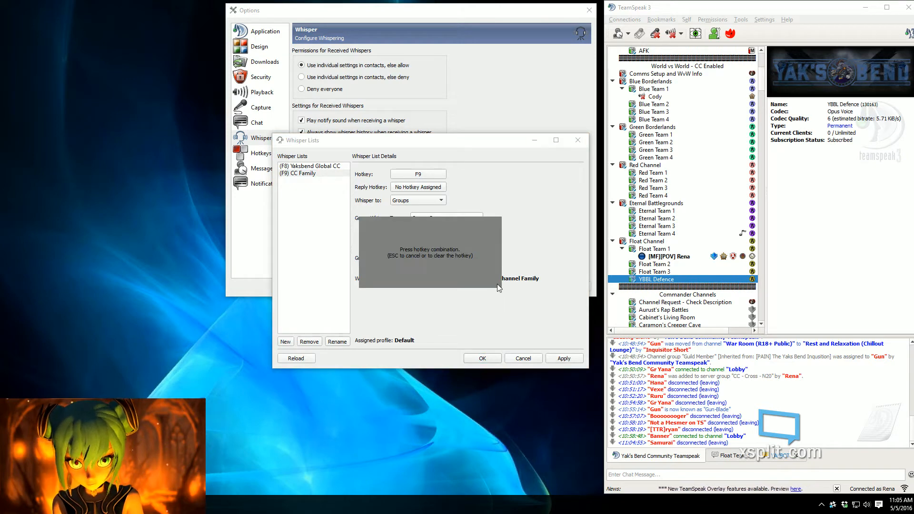
key(F10)
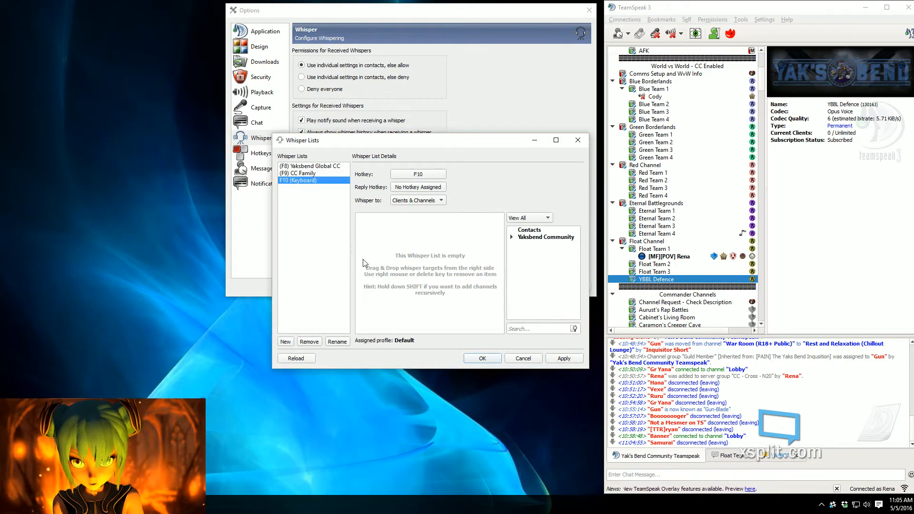
click(427, 201)
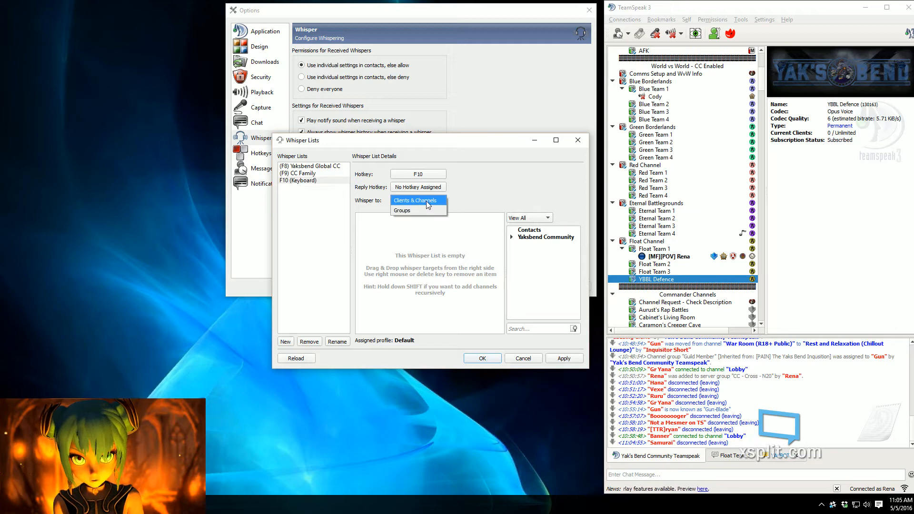
click(424, 210)
click(455, 245)
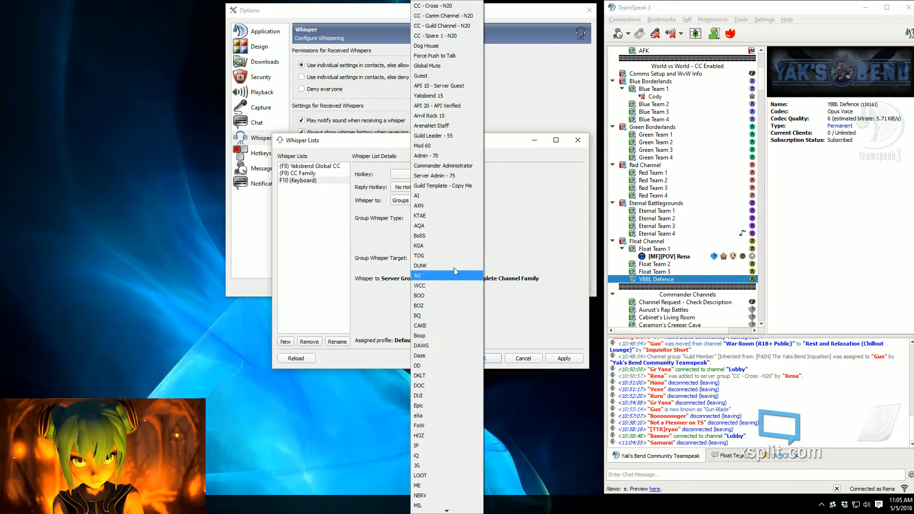
scroll(450, 311, down, 5)
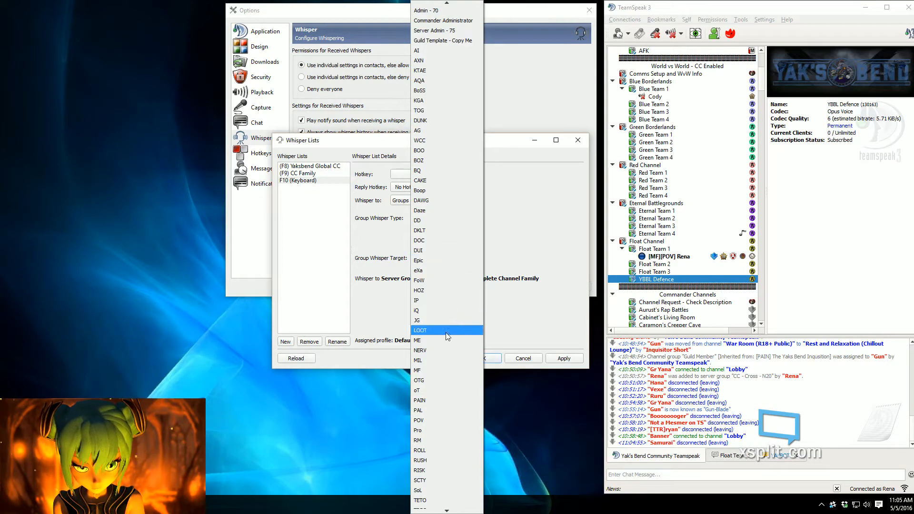
click(430, 421)
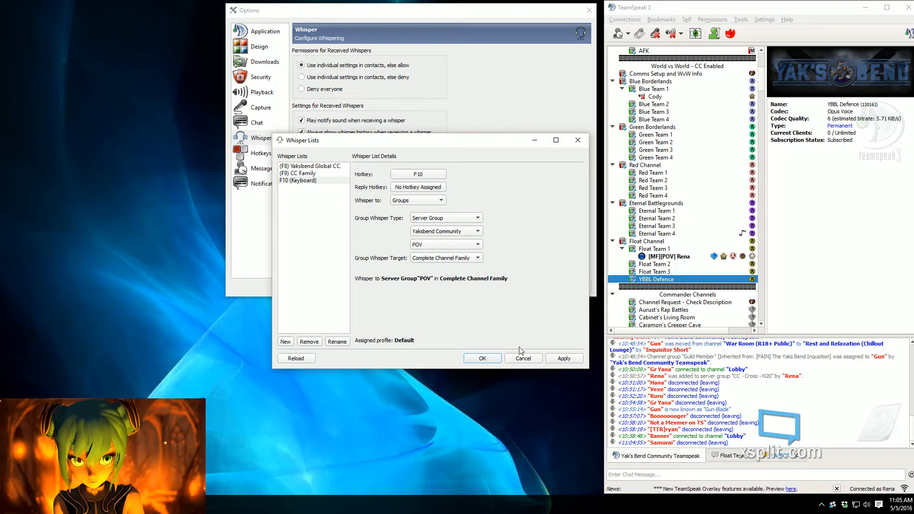
- Apply the new F10 whisper list and rename it as (F10) POV Global
click(564, 359)
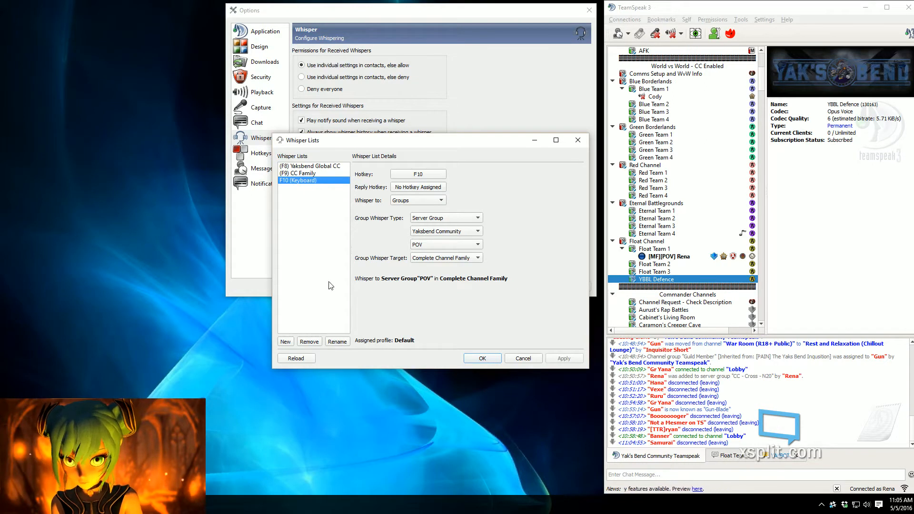
click(337, 341)
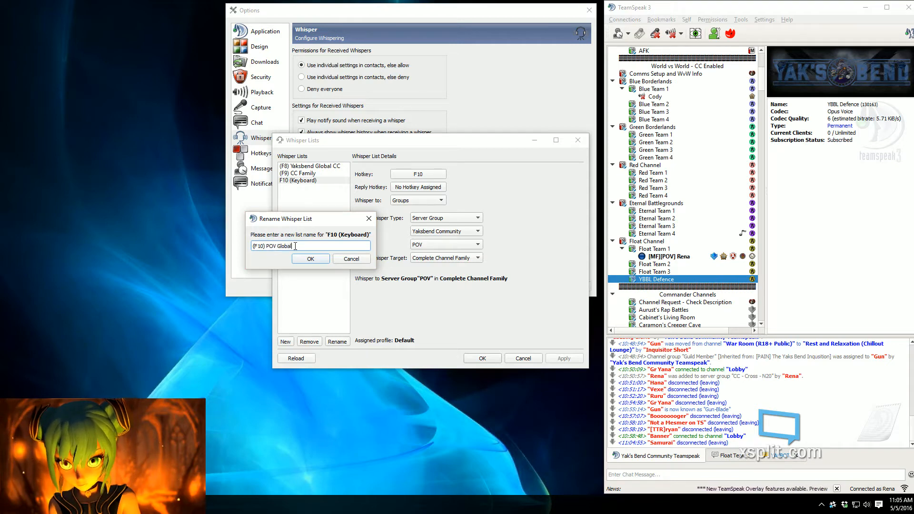
click(309, 259)
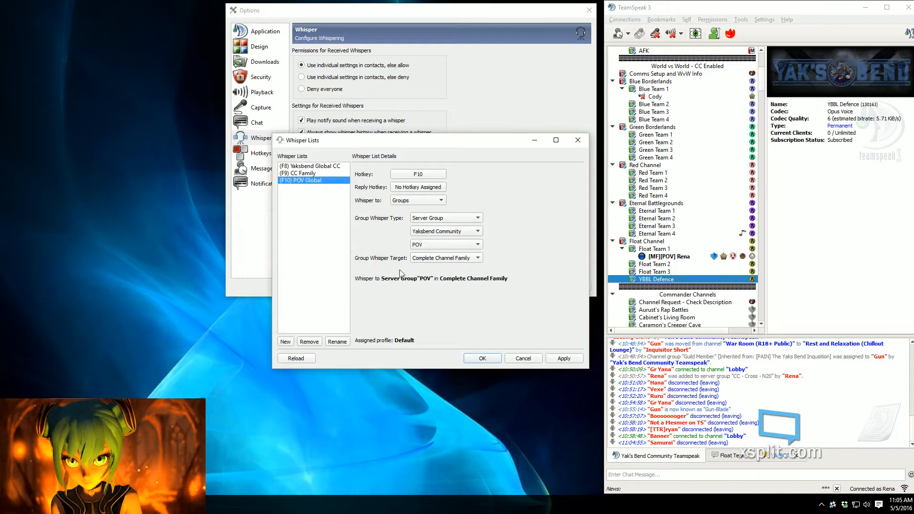
- Review the CC Family and Yaksbend Global CC whisper lists, and close the whisper lists and options with all changes saved
click(324, 173)
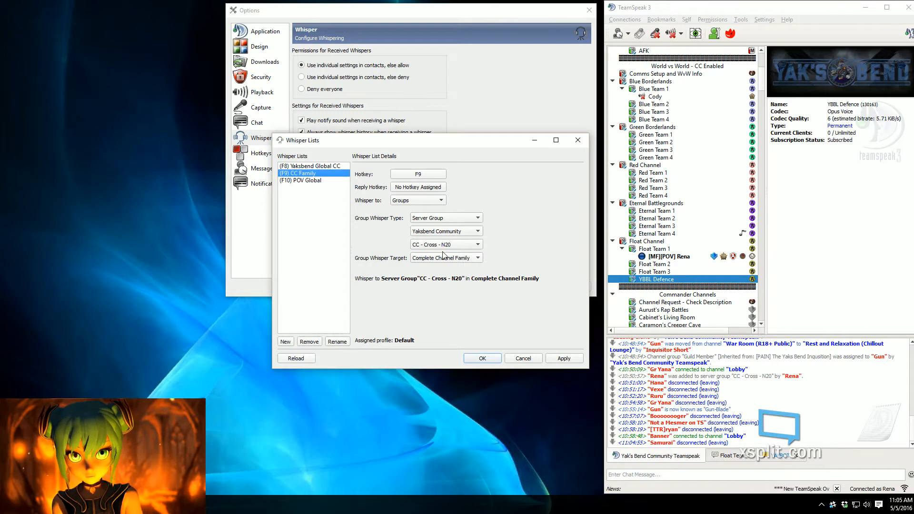
click(305, 167)
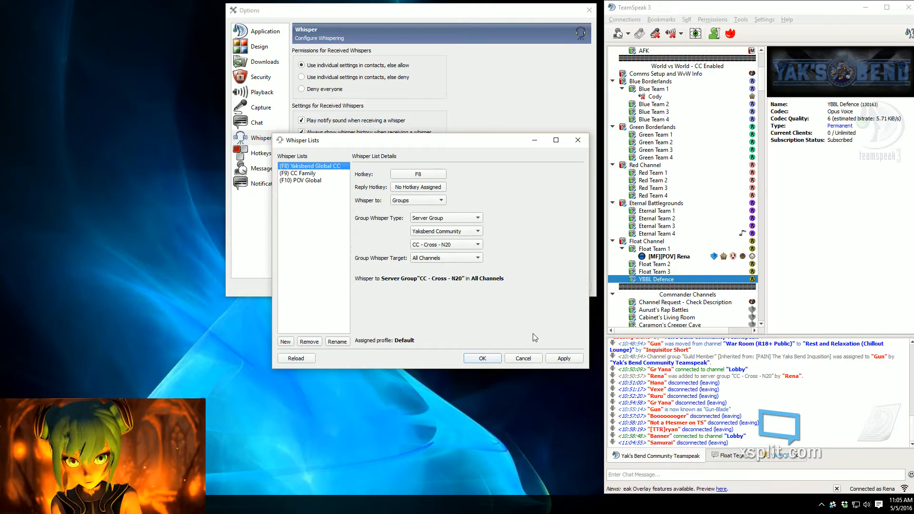
click(485, 360)
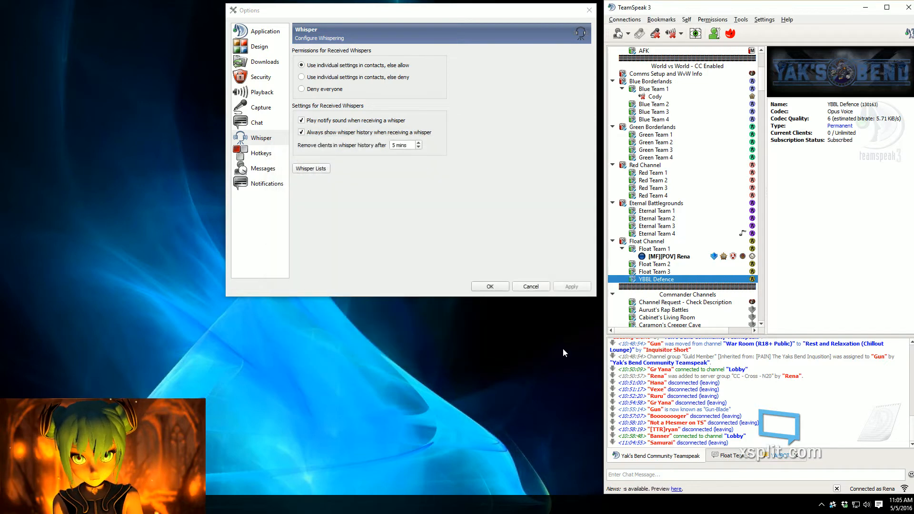
click(491, 286)
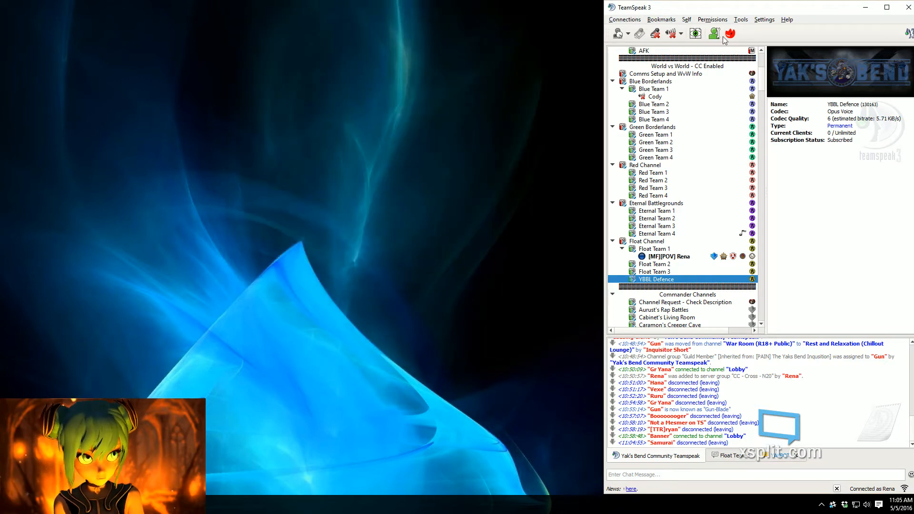
- Open the server groups permissions to view the CC - Cross - N20 group
click(720, 19)
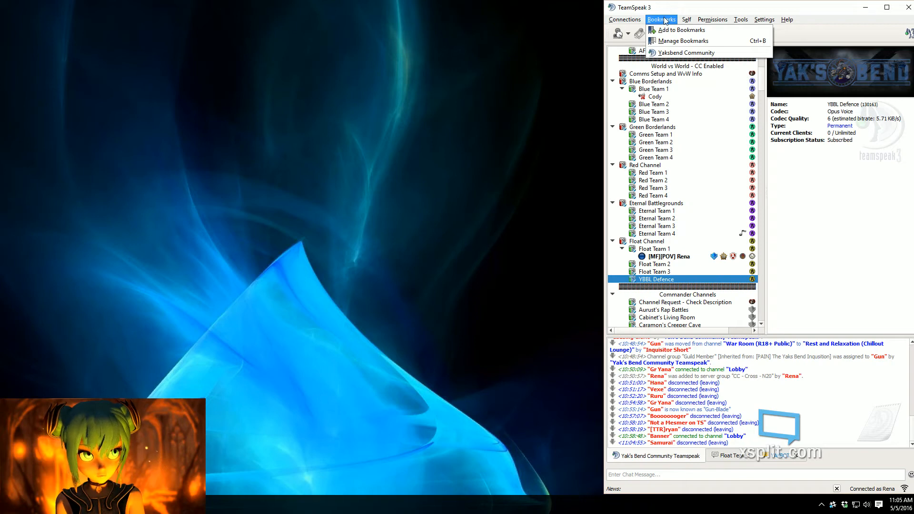
mouse_move(708, 17)
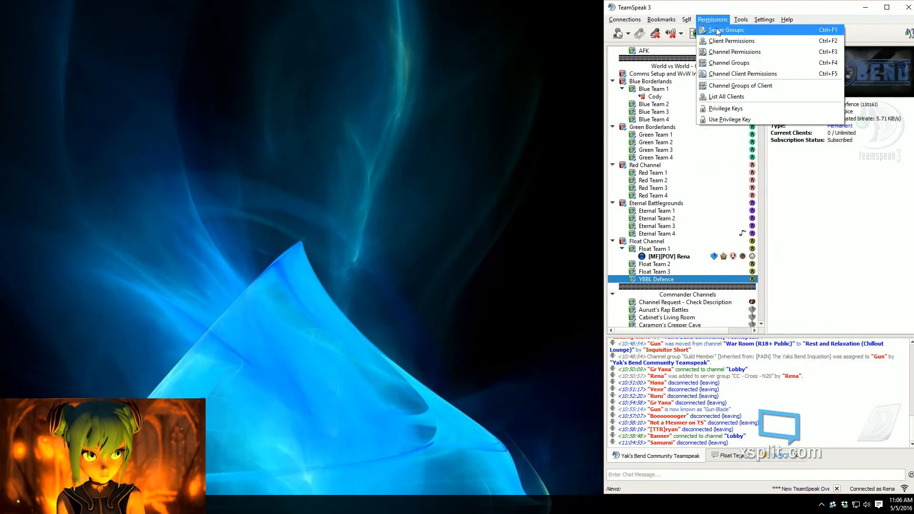
click(717, 32)
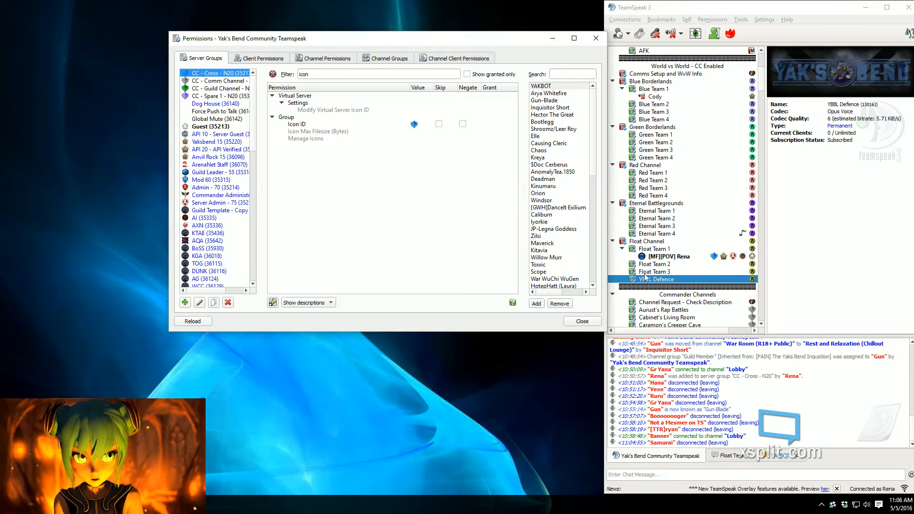
- Examine the server groups assignable to the own client in Float Team 1, and close the permissions window
click(680, 258)
right_click(681, 258)
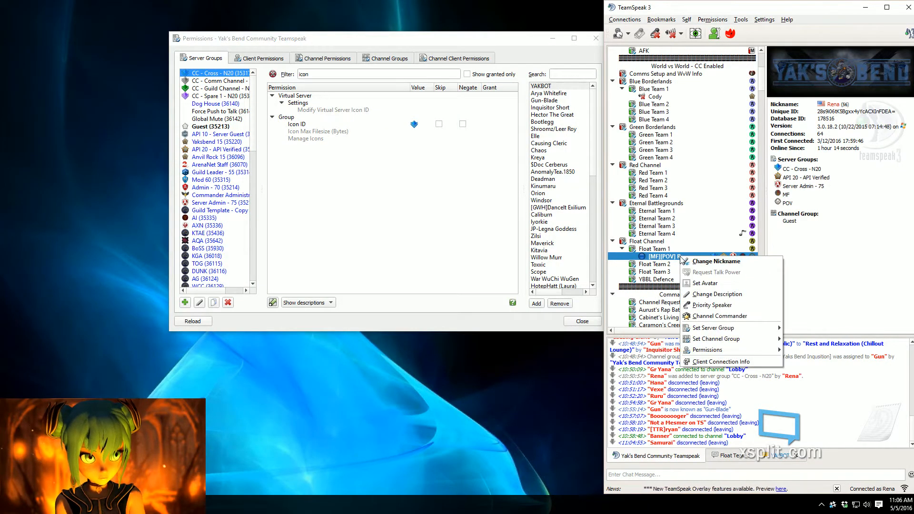
mouse_move(714, 328)
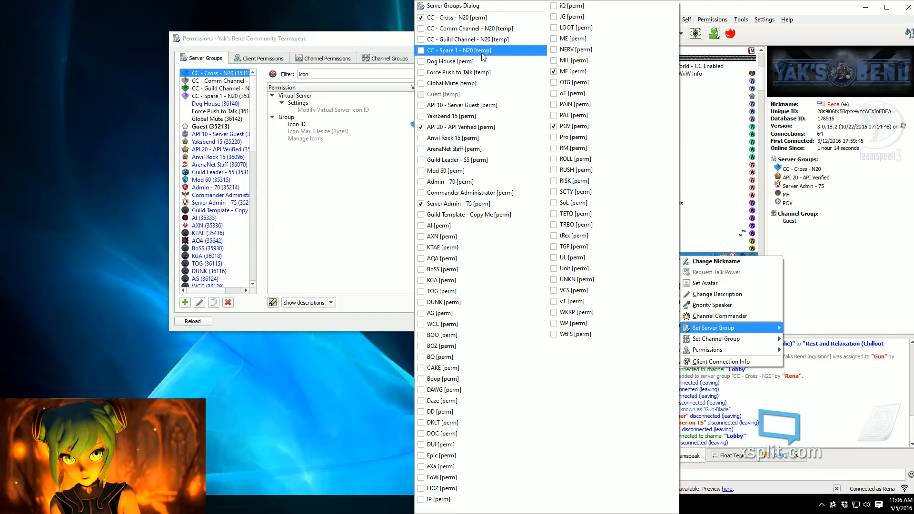
click(364, 237)
click(583, 322)
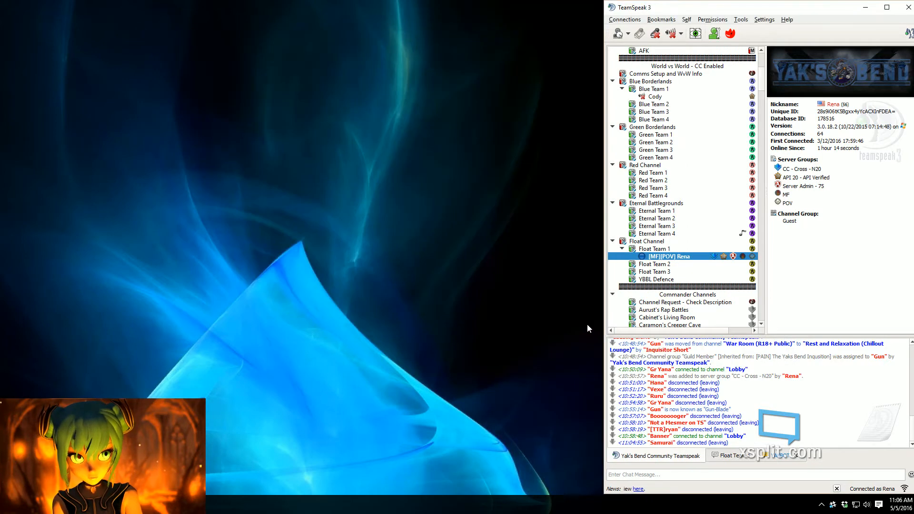